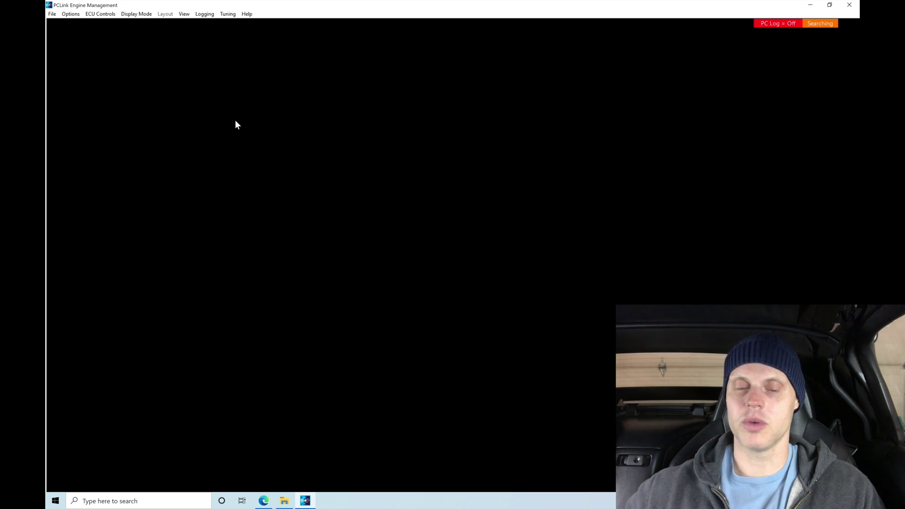
- Bring up the Open dialog and select the Honda S2000 AP1 G4X Xtreme Plugin base map
left_click(53, 13)
left_click(63, 33)
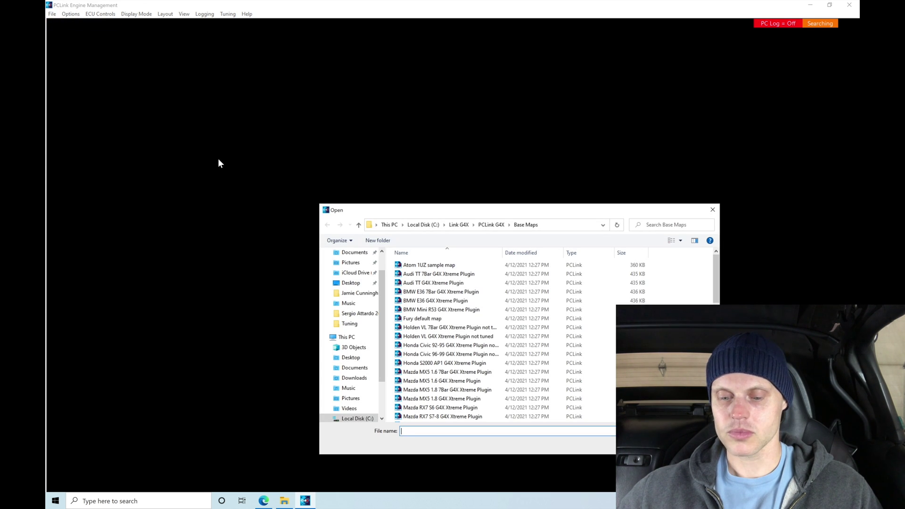
left_click_drag(455, 209, 347, 108)
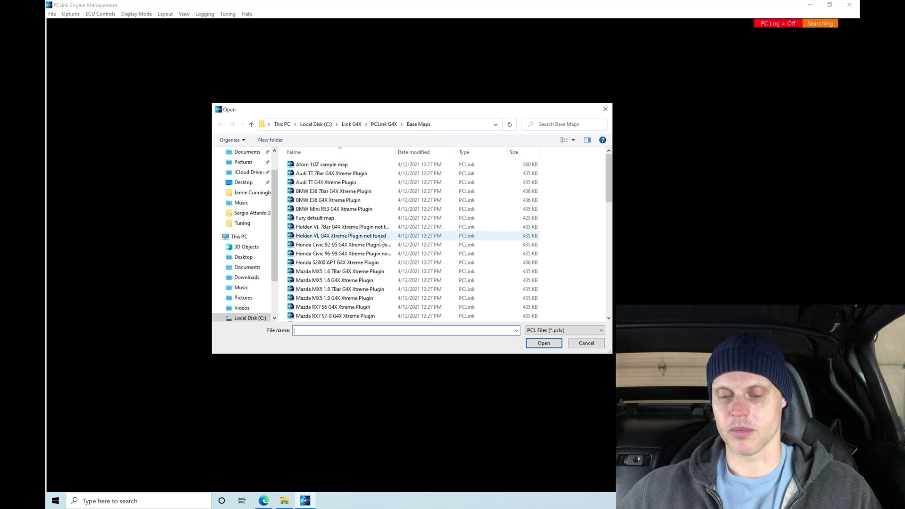
left_click(337, 262)
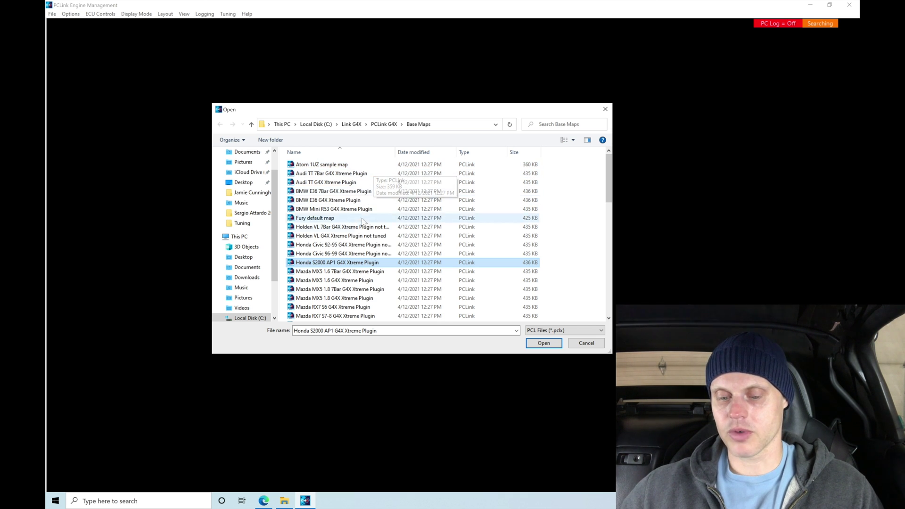
- Load the Honda S2000 AP1 G4X Xtreme Plugin map and glance through the File menu
left_click(532, 341)
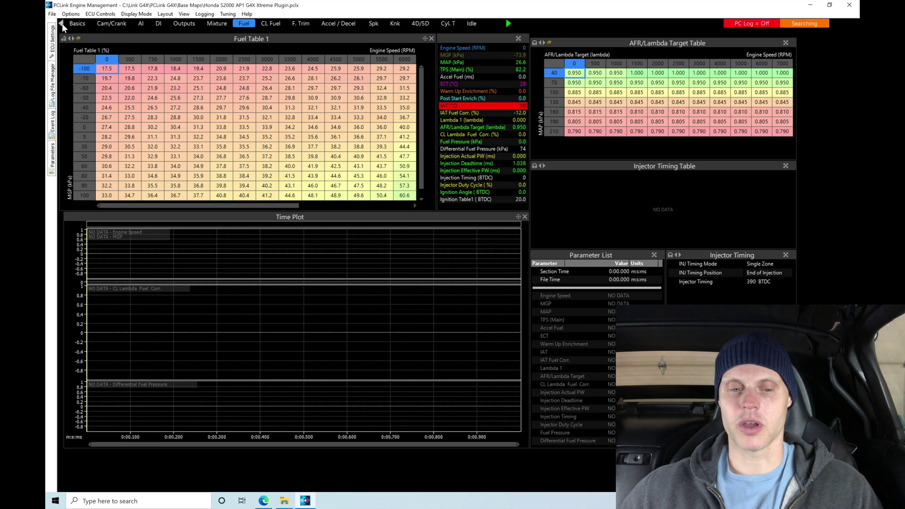
left_click(52, 14)
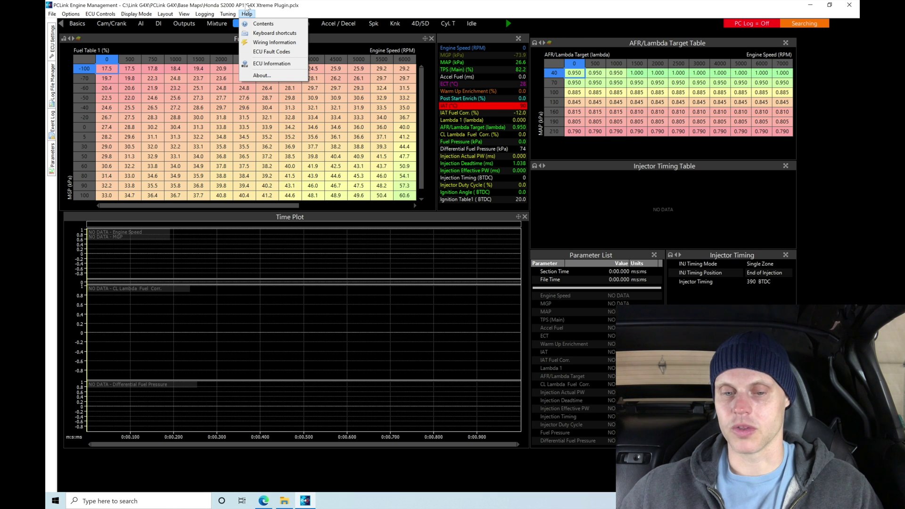
left_click(226, 116)
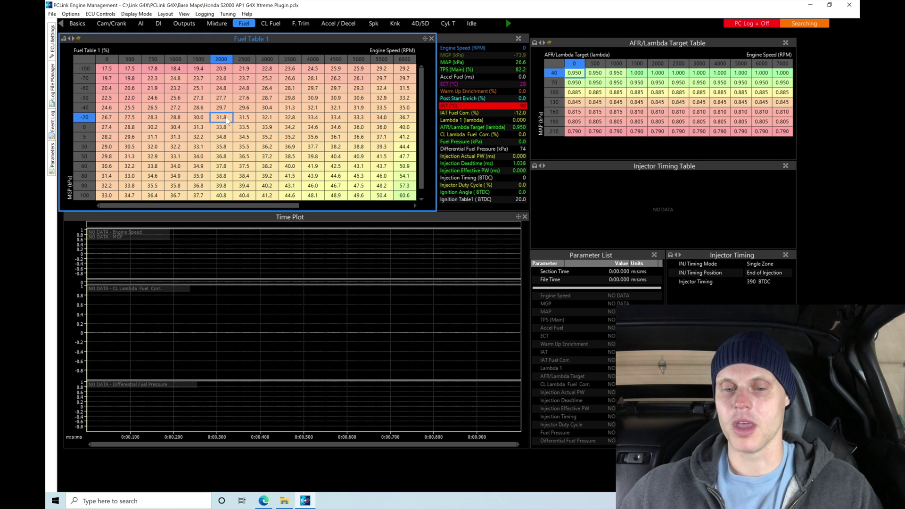
- In Save As, create and enter a new 'EPA s2000 SC' folder inside Documents > Link
left_click(52, 14)
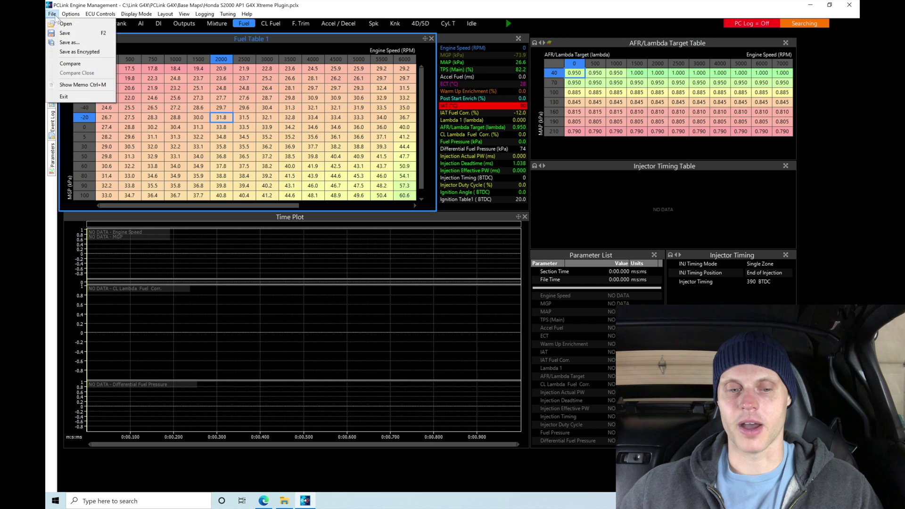
left_click(66, 43)
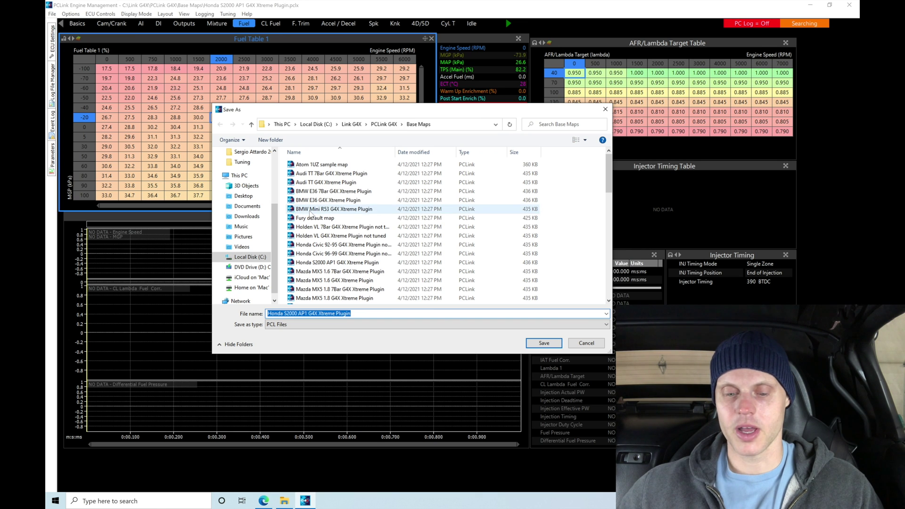
left_click_drag(275, 231, 280, 182)
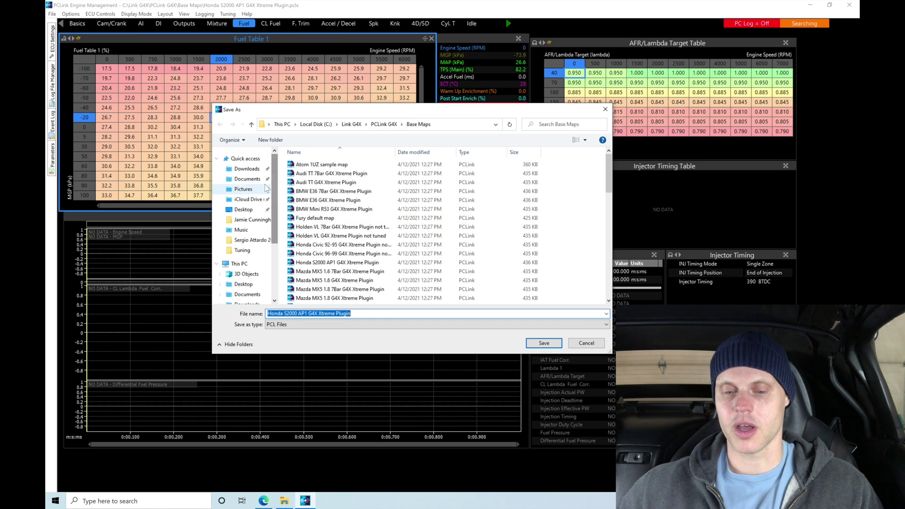
left_click(246, 179)
scroll(336, 236, "down", 4)
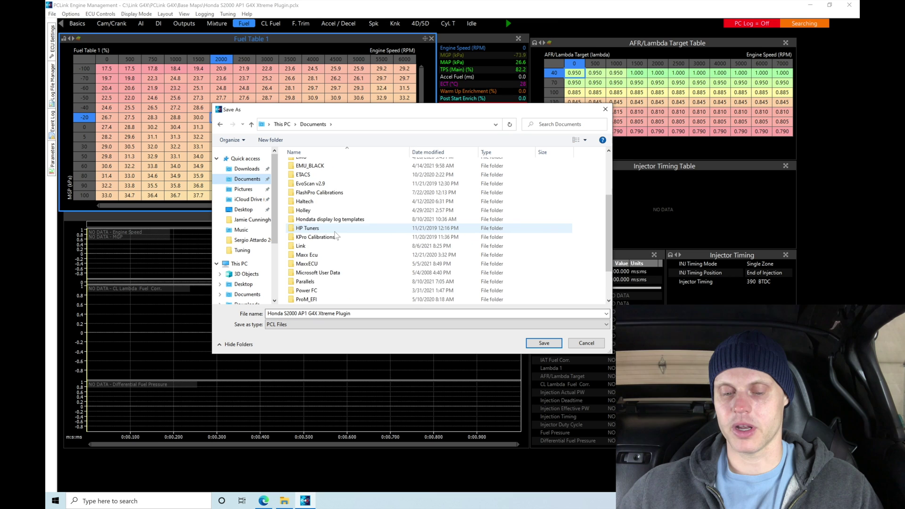
double_click(332, 220)
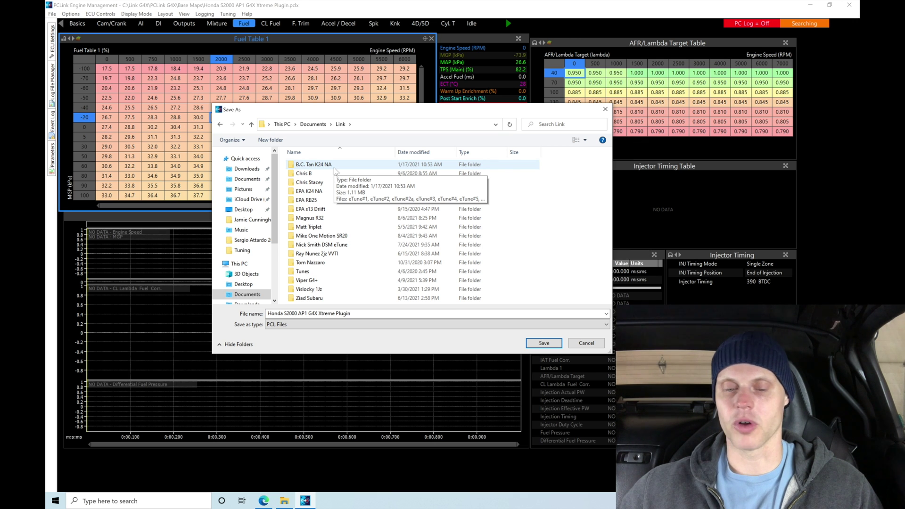
left_click(278, 140)
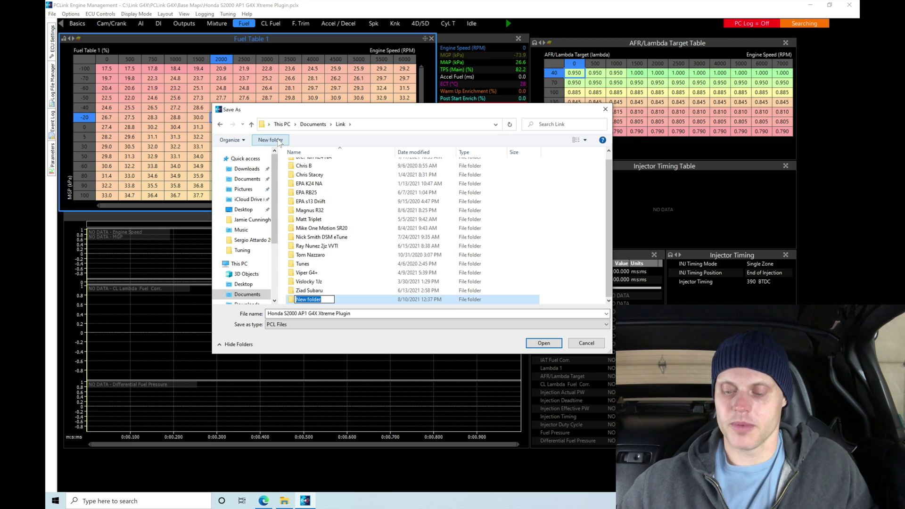
type("EPA")
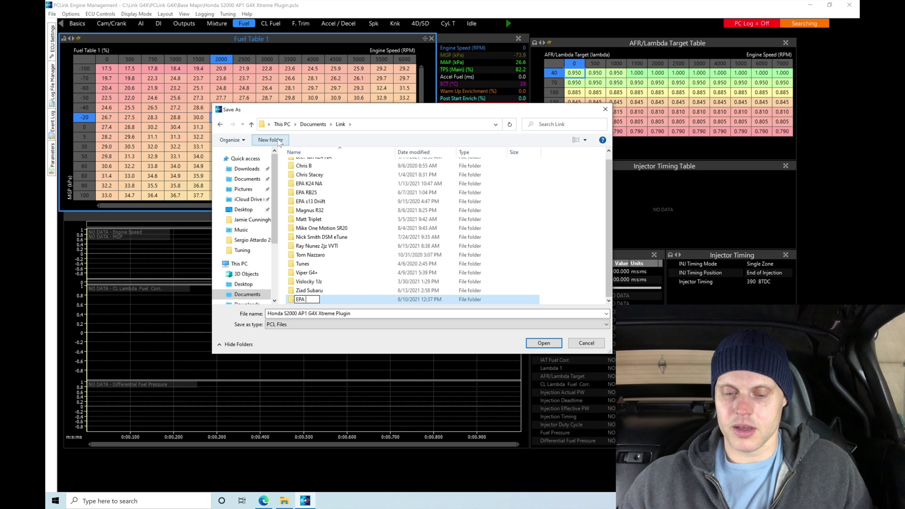
type(" s2000 S")
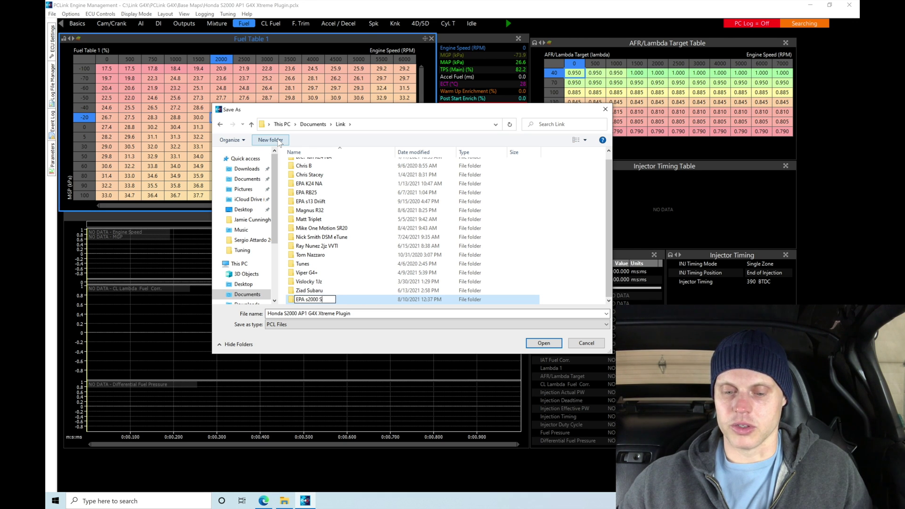
type("C")
key("Return")
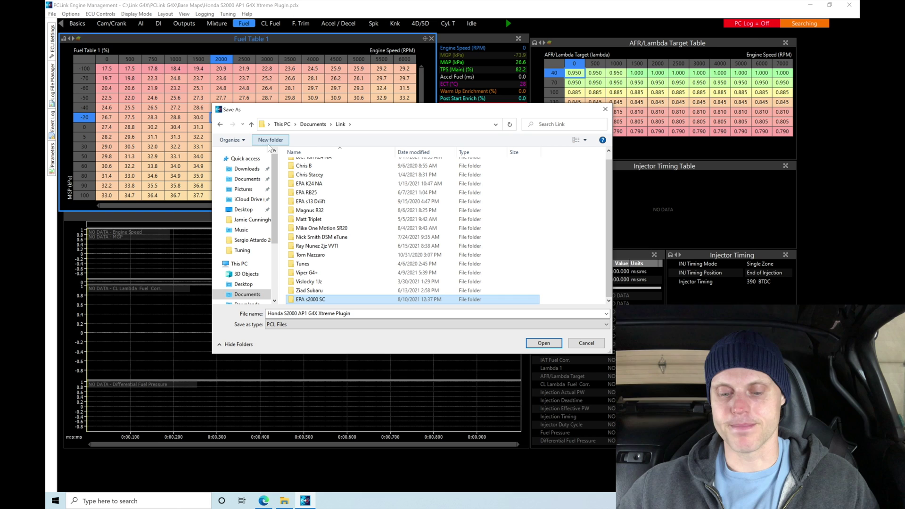
double_click(323, 300)
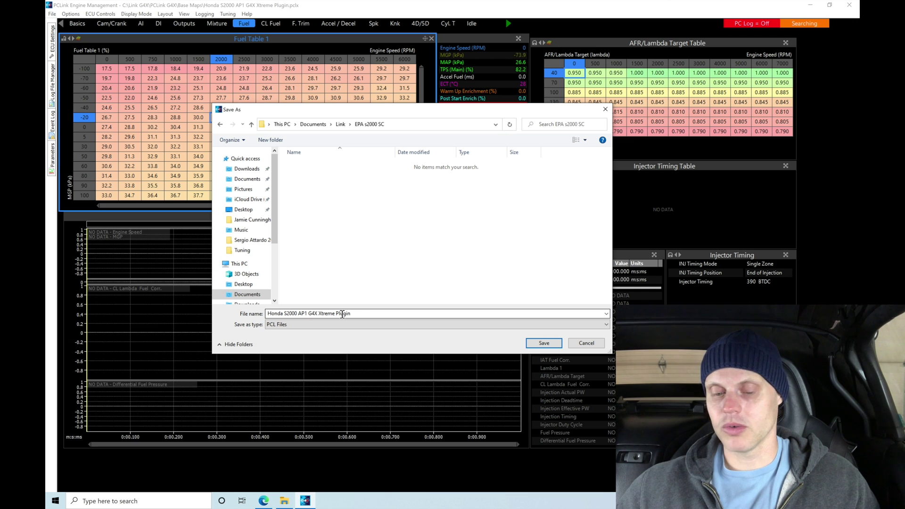
- Save the map there under the name 'Base file'
left_click_drag(361, 314, 265, 314)
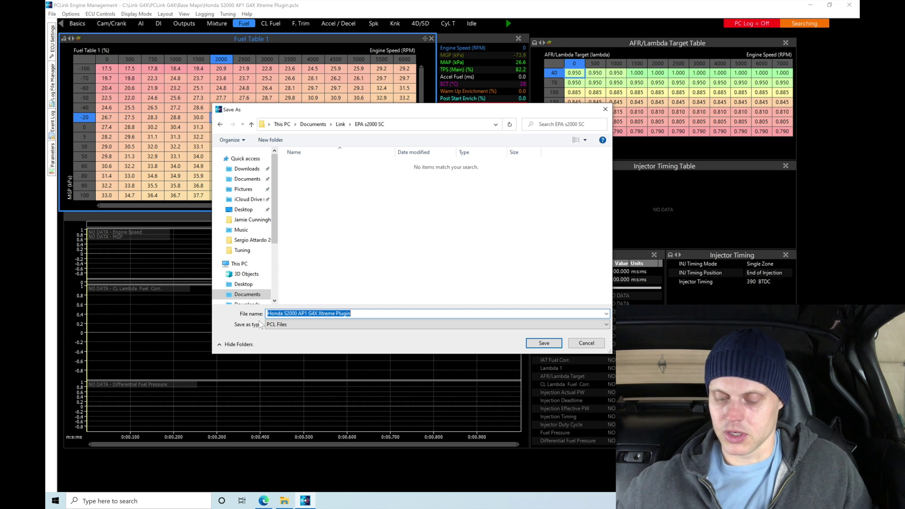
key("BackSpace")
type("Baase")
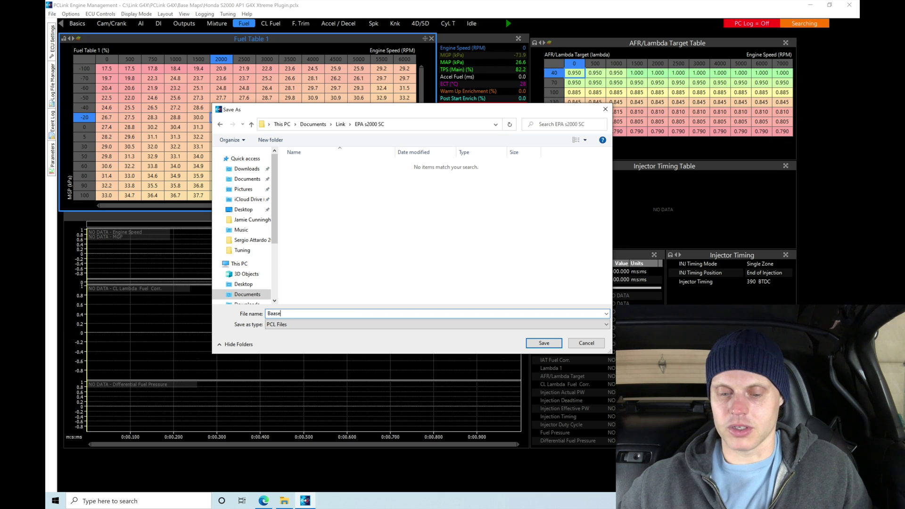
key("BackSpace")
key("BackSpace")
type("se file")
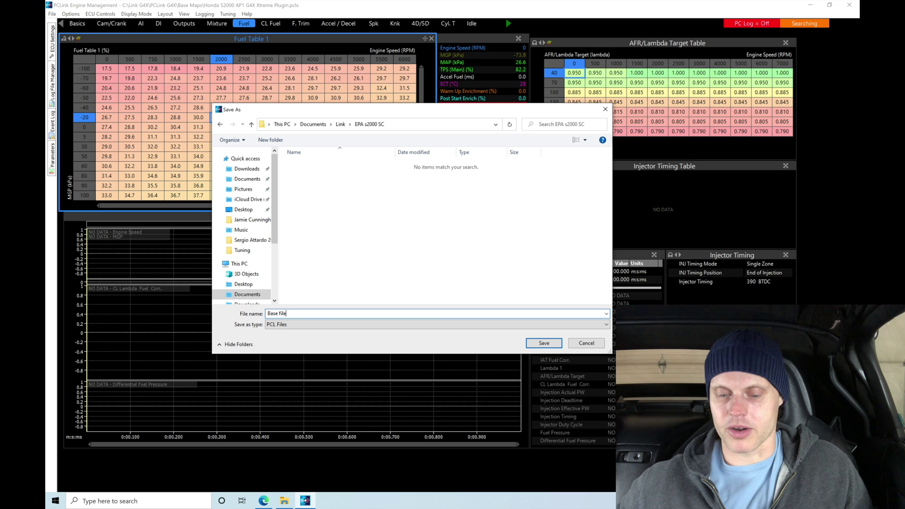
key("Return")
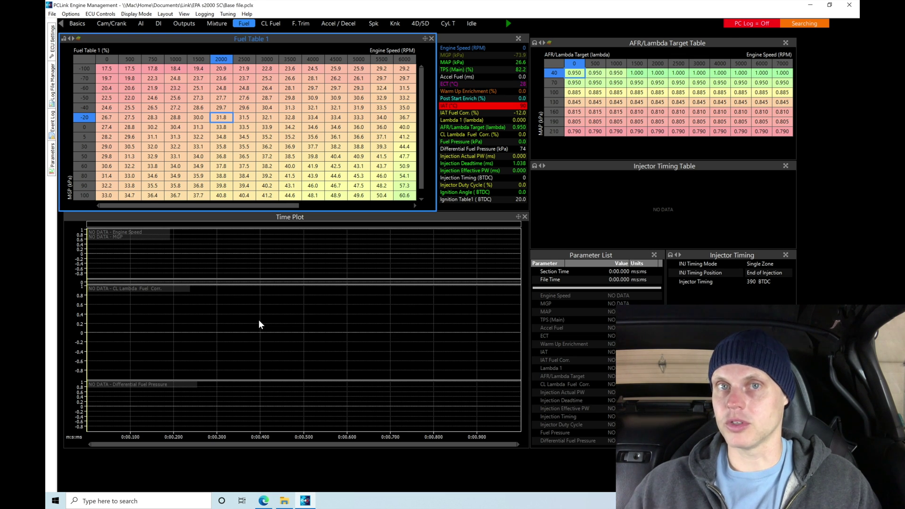
left_click(51, 13)
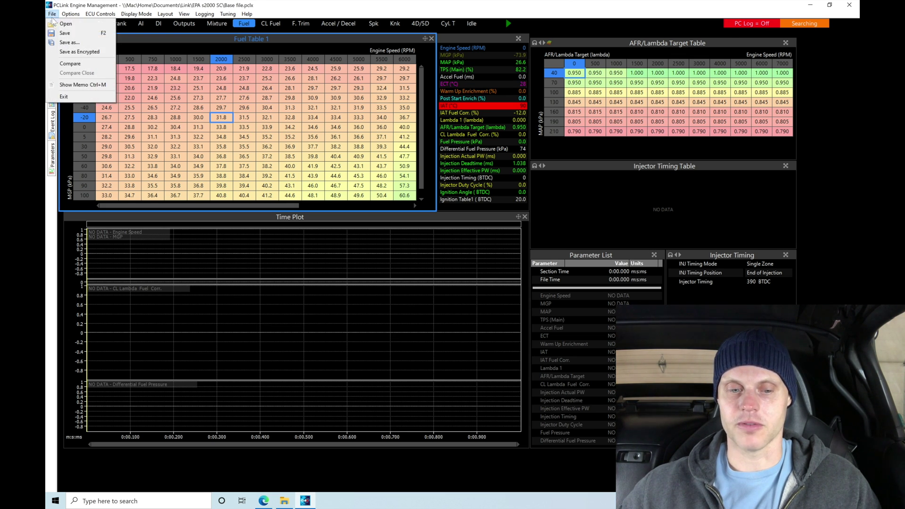
left_click(153, 130)
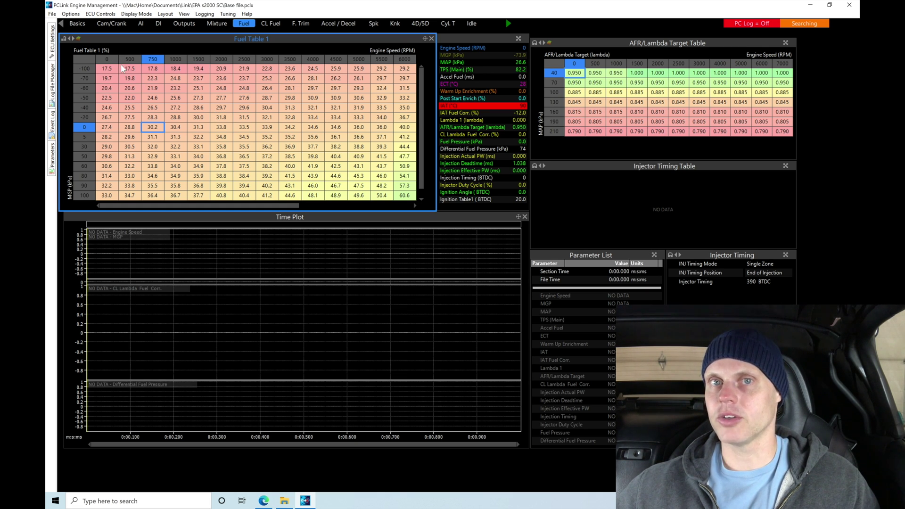
- Show the Basics page, then scroll the page tabs right to reveal later pages like Safety
left_click(83, 24)
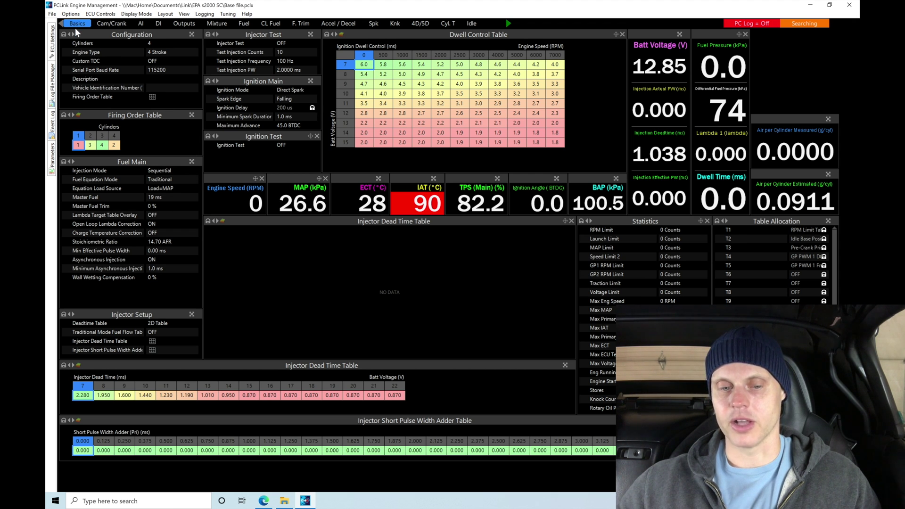
left_click(507, 22)
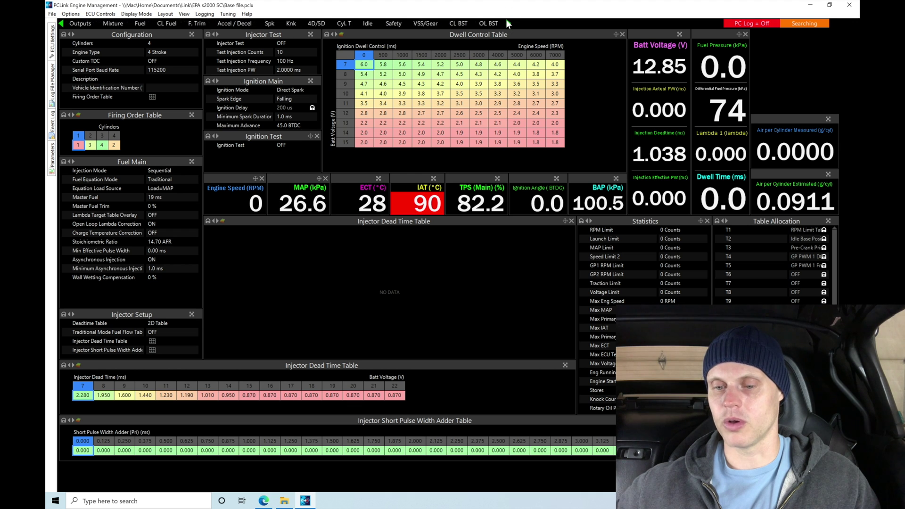
left_click(508, 23)
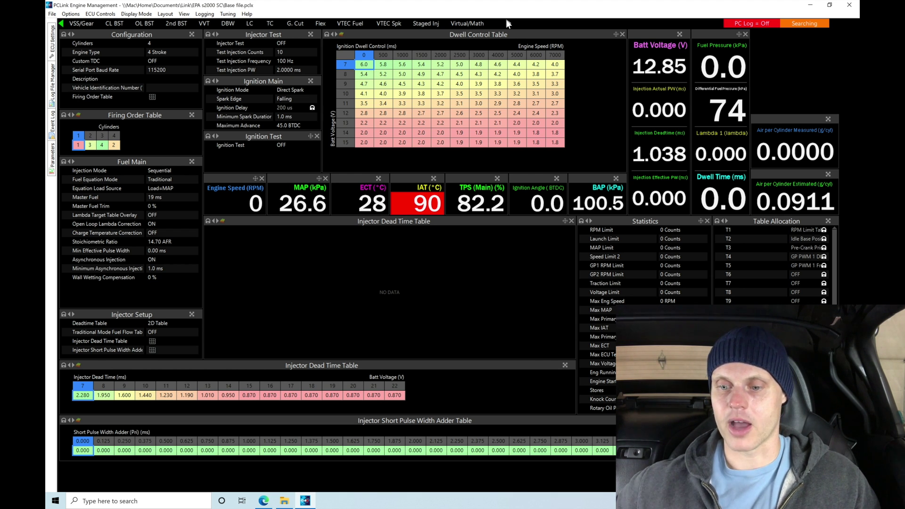
left_click(166, 14)
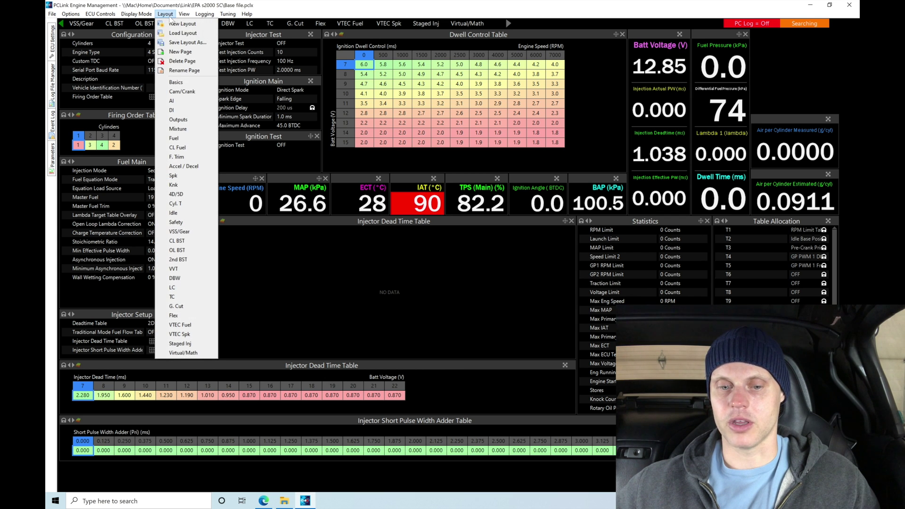
left_click(184, 34)
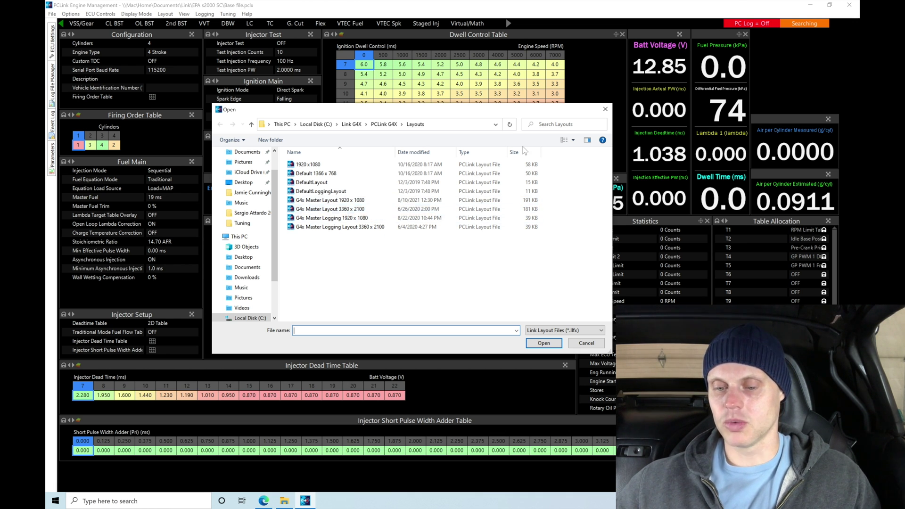
left_click(605, 109)
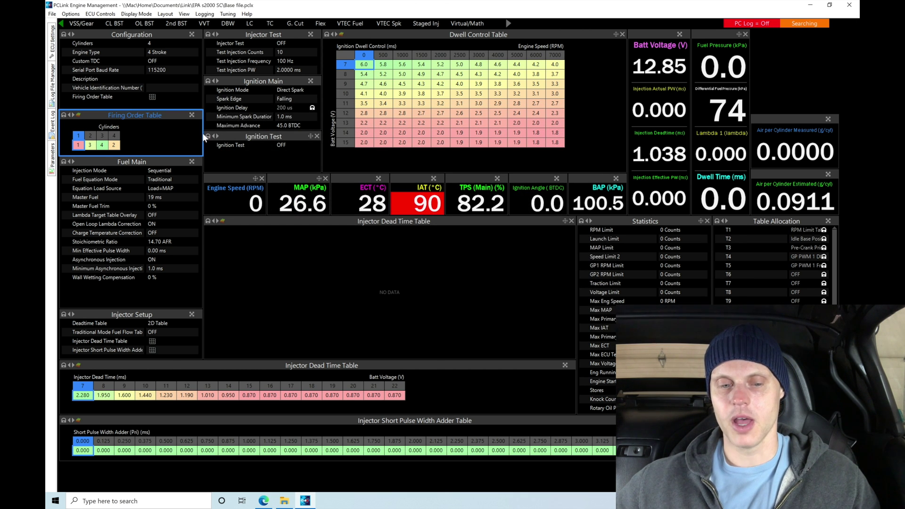
left_click(63, 26)
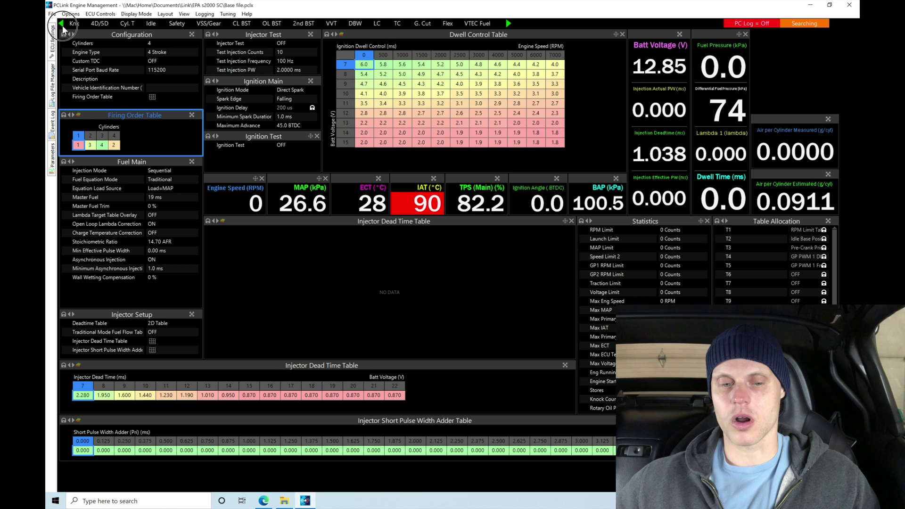
left_click(63, 26)
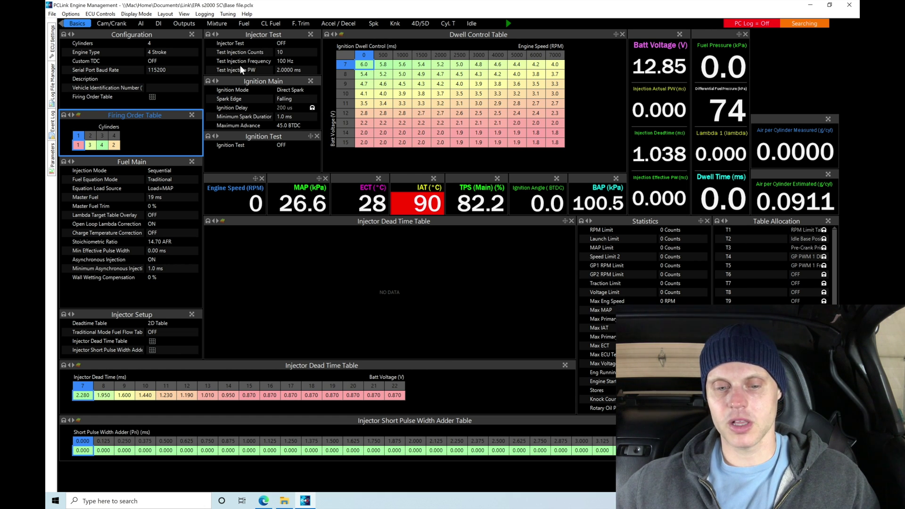
left_click(168, 42)
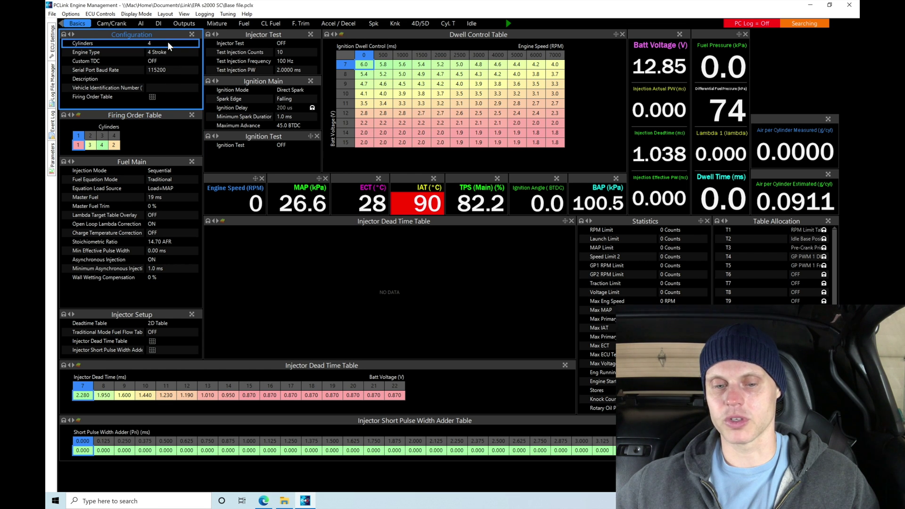
left_click(172, 51)
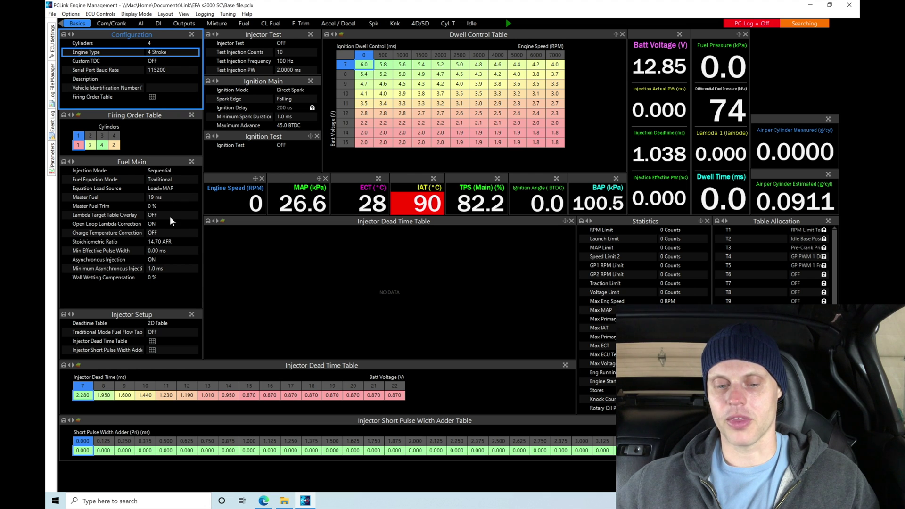
left_click(174, 173)
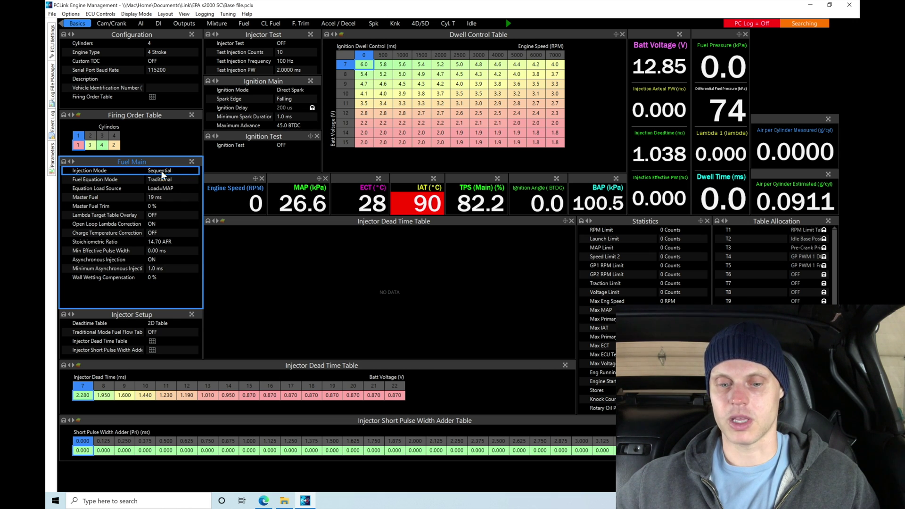
key("Down")
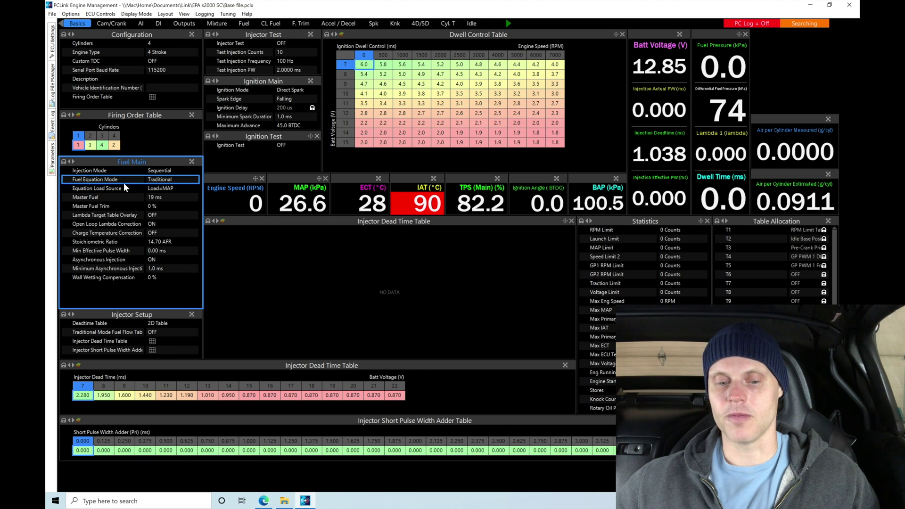